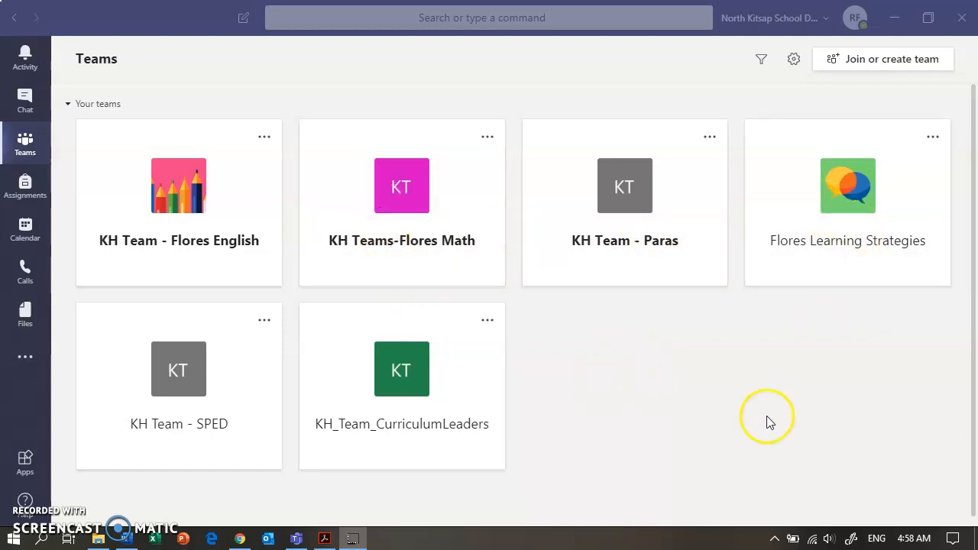
# Open the KH Team - Flores English team's General channel posts, then return to the list of teams
pyautogui.click(661, 449)
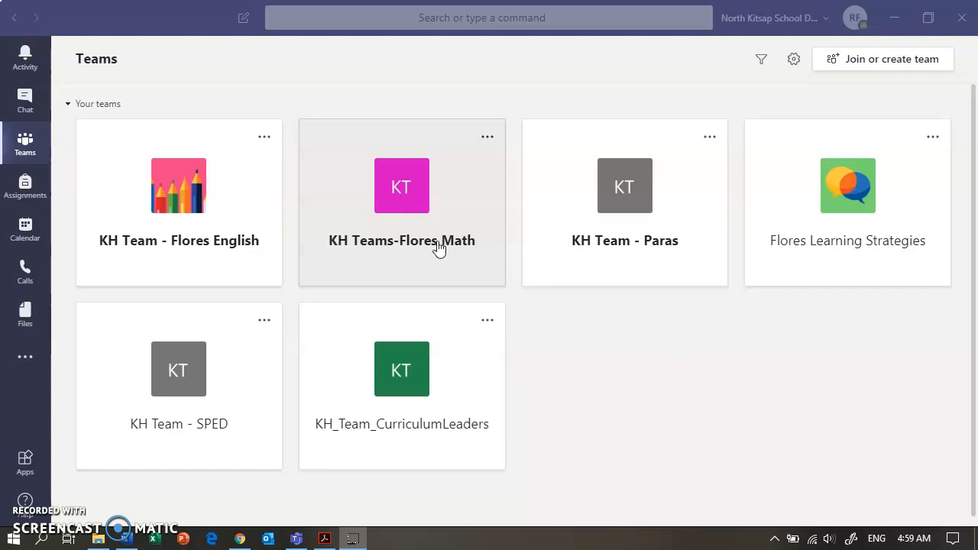
pyautogui.click(180, 204)
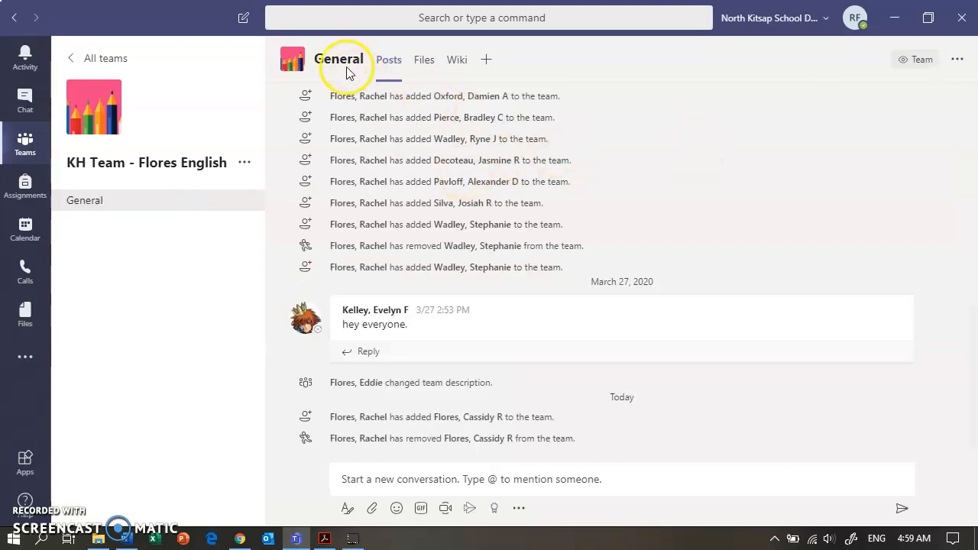
pyautogui.click(388, 61)
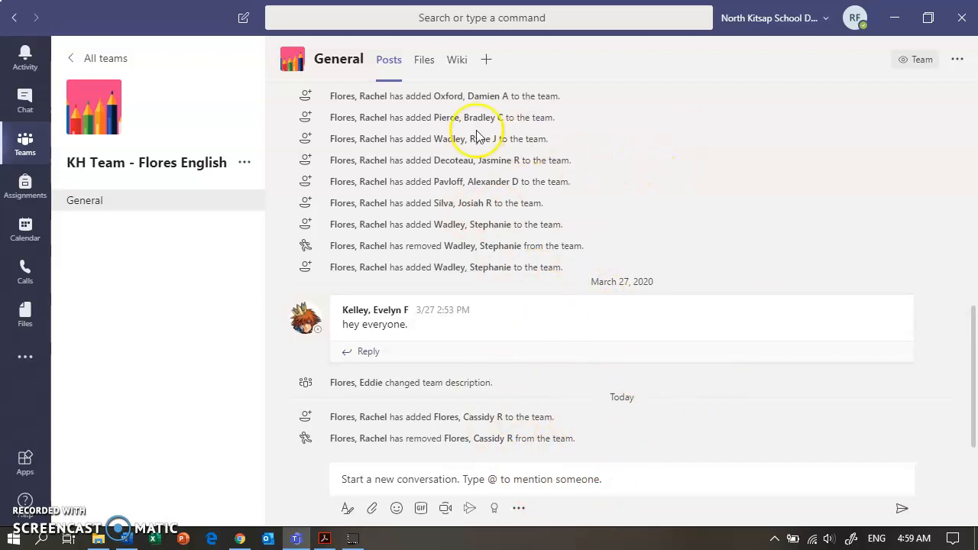
pyautogui.click(27, 147)
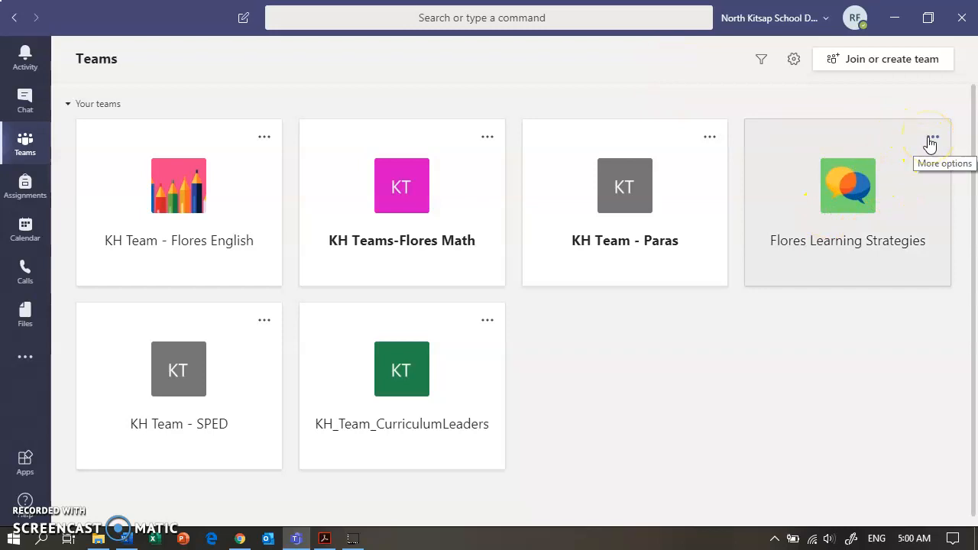
# Open the Flores Learning Strategies team's Assignments tab and dismiss the Grades tip
pyautogui.click(856, 176)
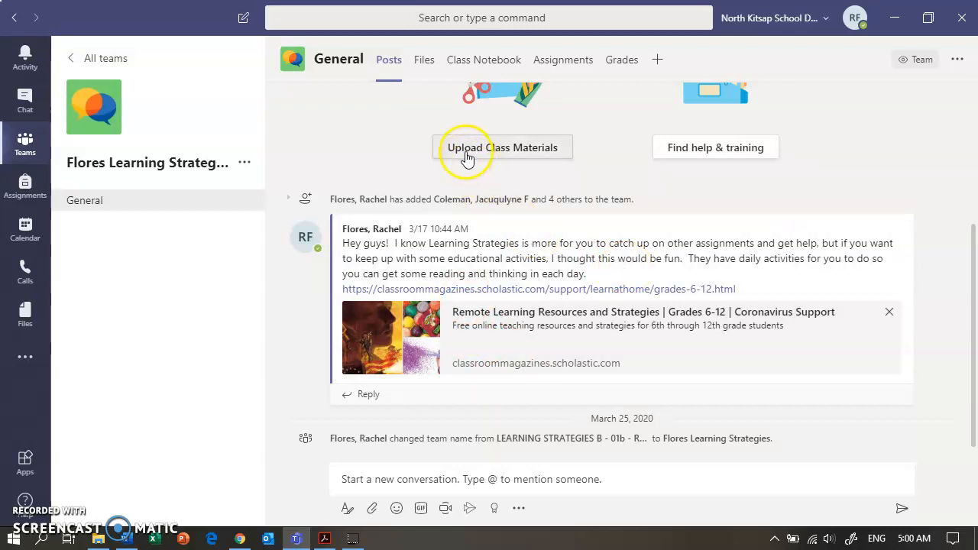
pyautogui.moveTo(965, 283); pyautogui.dragTo(953, 187)
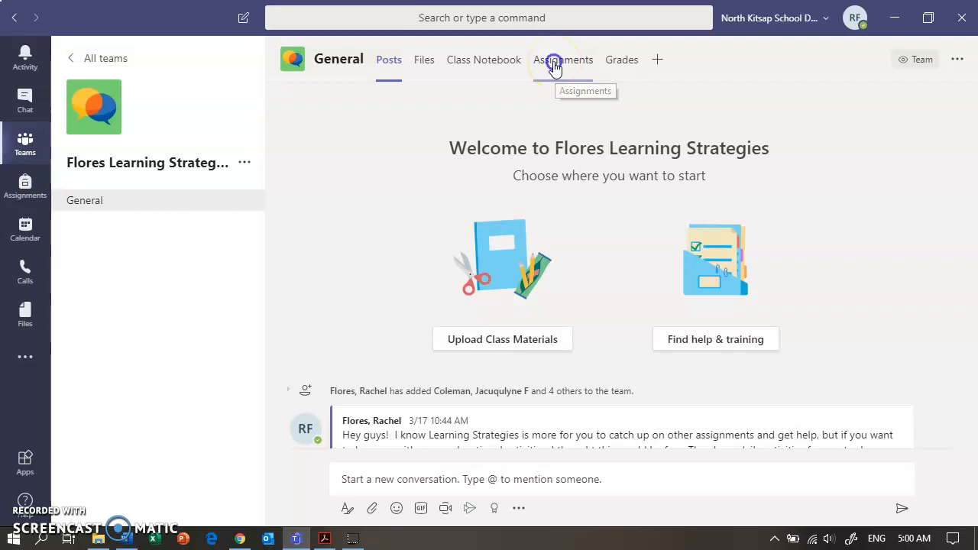
pyautogui.click(555, 68)
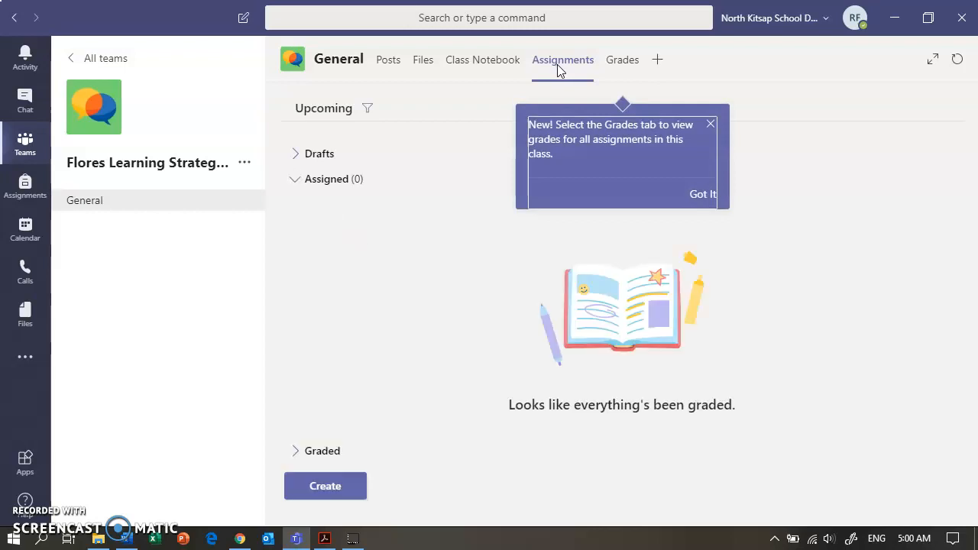
pyautogui.click(711, 125)
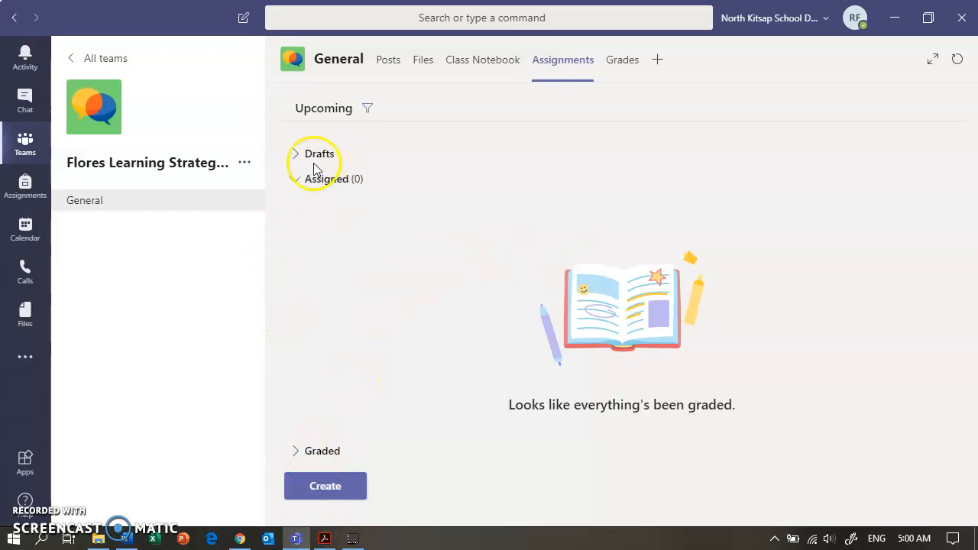
# Create a new assignment titled Journal
pyautogui.click(326, 482)
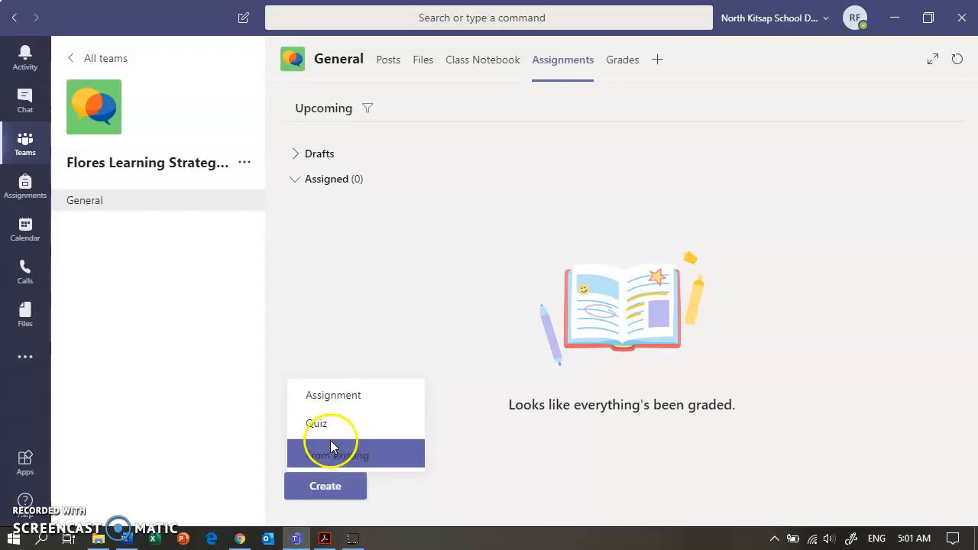
pyautogui.click(317, 398)
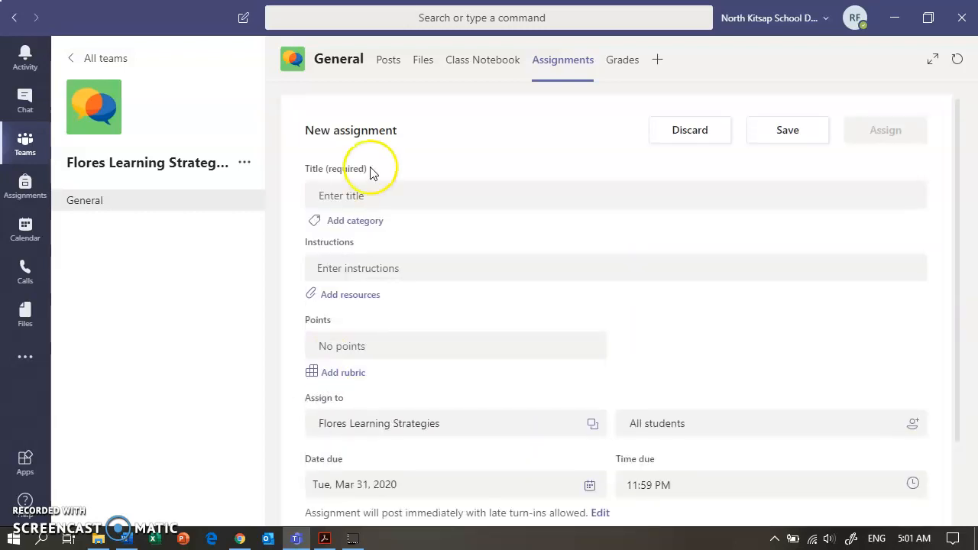
pyautogui.click(350, 196)
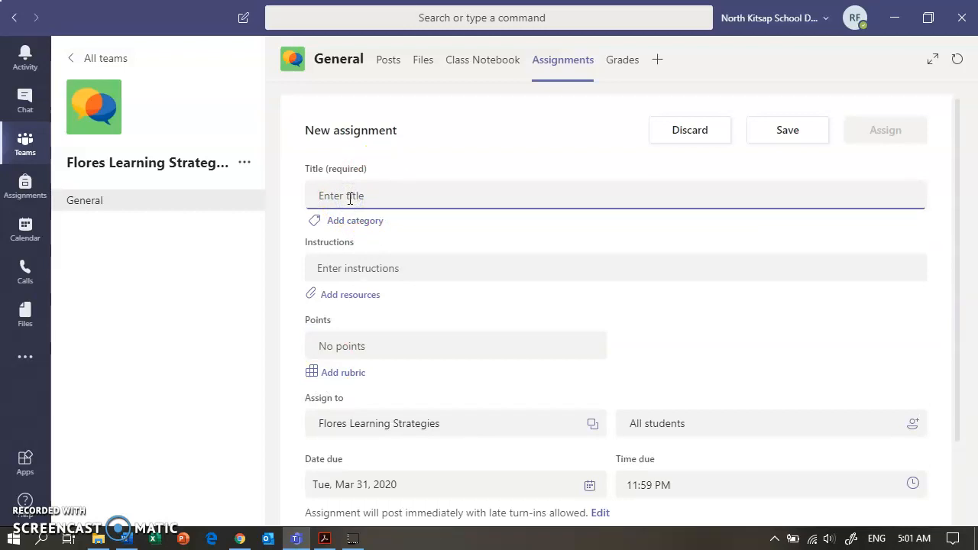
pyautogui.write('Jo')
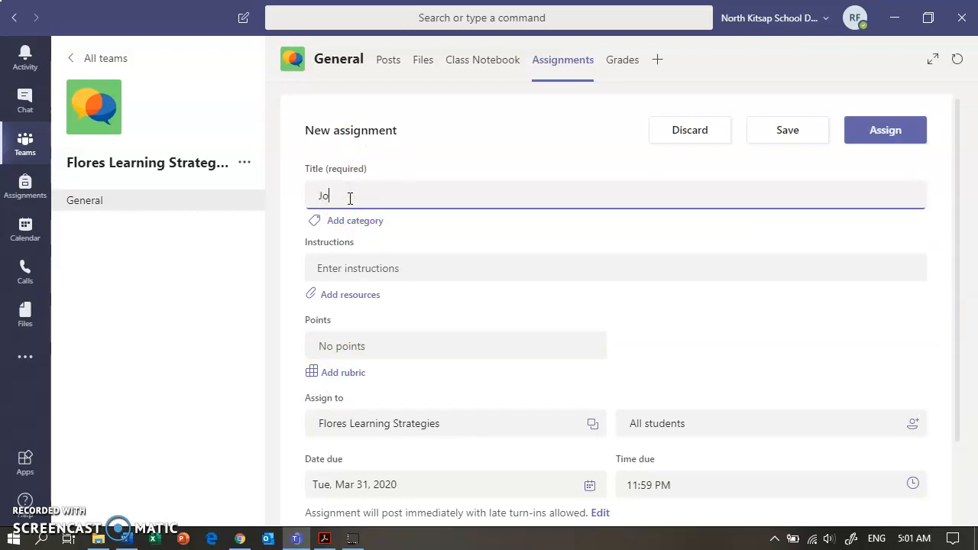
pyautogui.write('urnal')
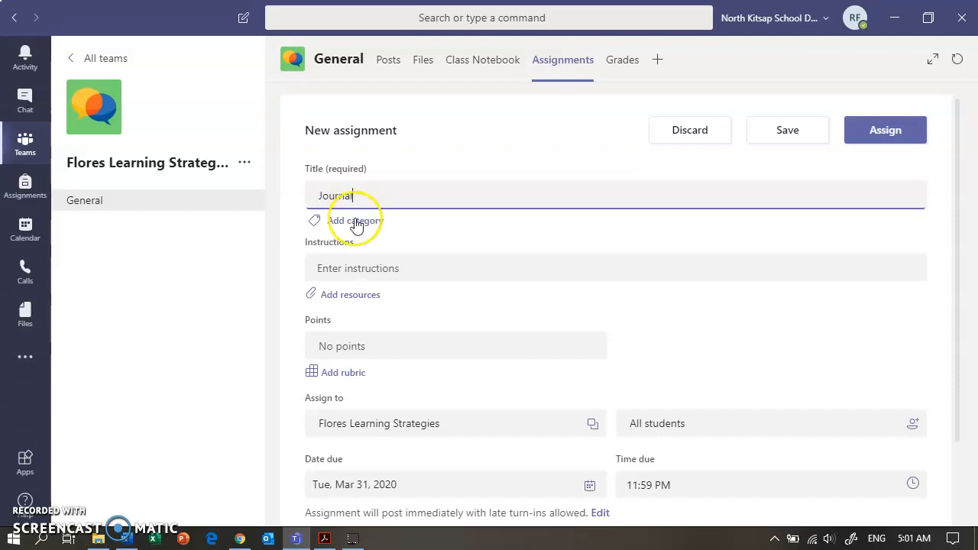
# Enter the instructions "Write a quick journal entry explaining what you have done to stay on top of your studies while at home."
pyautogui.click(371, 266)
pyautogui.write('W')
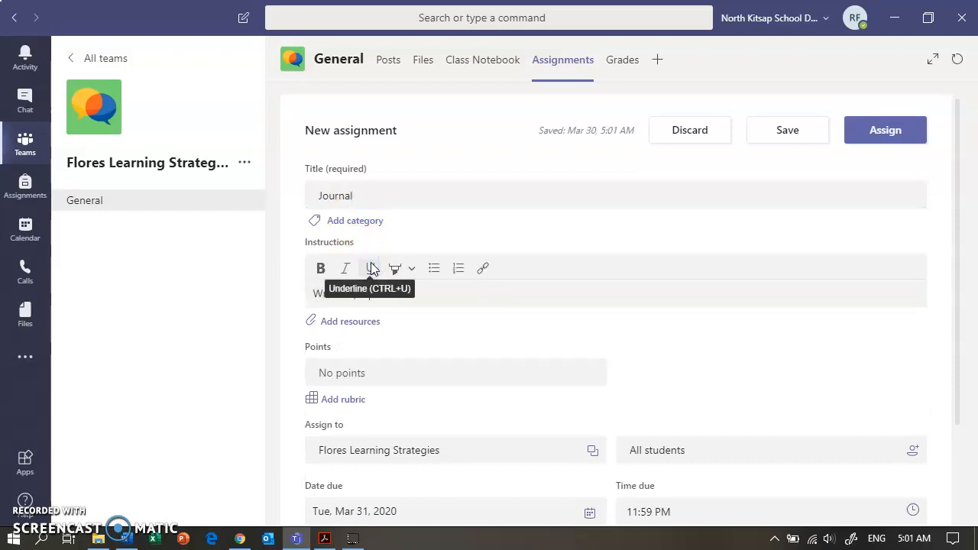
pyautogui.write('nal entry explaining what you have done to stay on top of your studies while at home.')
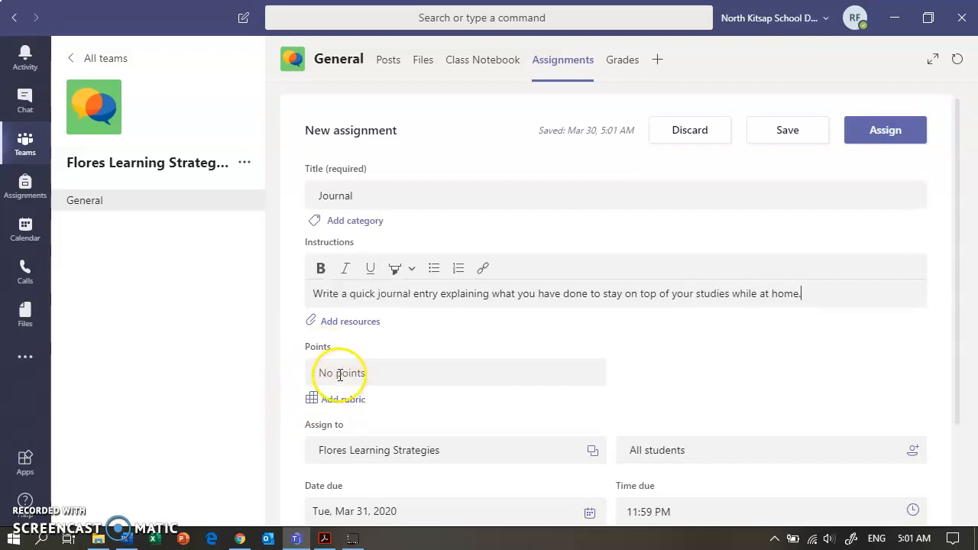
# Set the assignment's points to 10
pyautogui.click(338, 373)
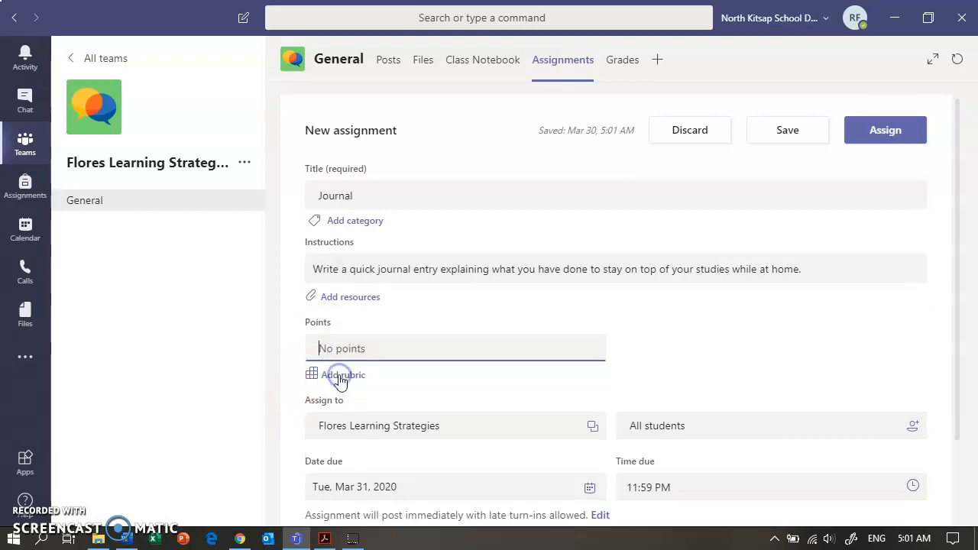
pyautogui.write('10')
pyautogui.click(336, 375)
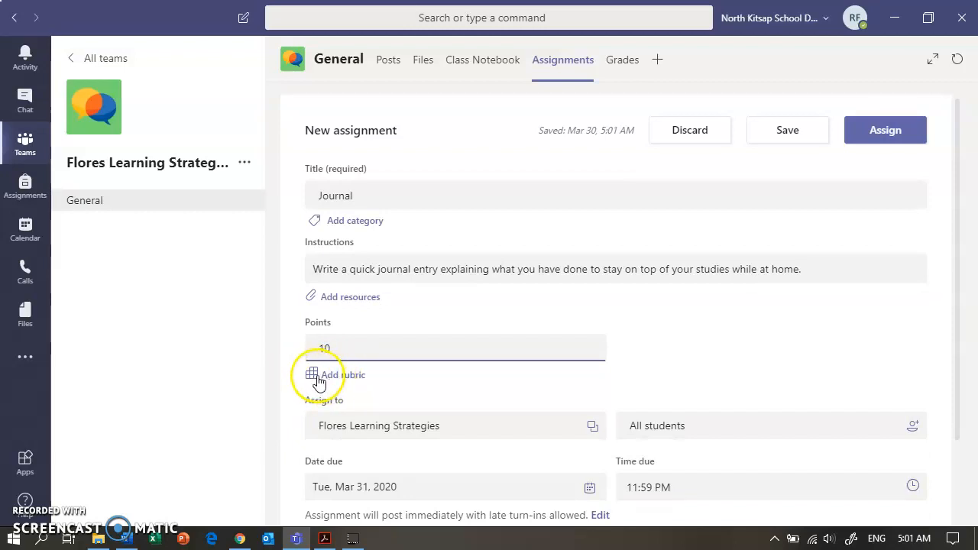
# Browse the classes available for assigning the assignment, closing the list without changing the class
pyautogui.moveTo(956, 357); pyautogui.dragTo(940, 452)
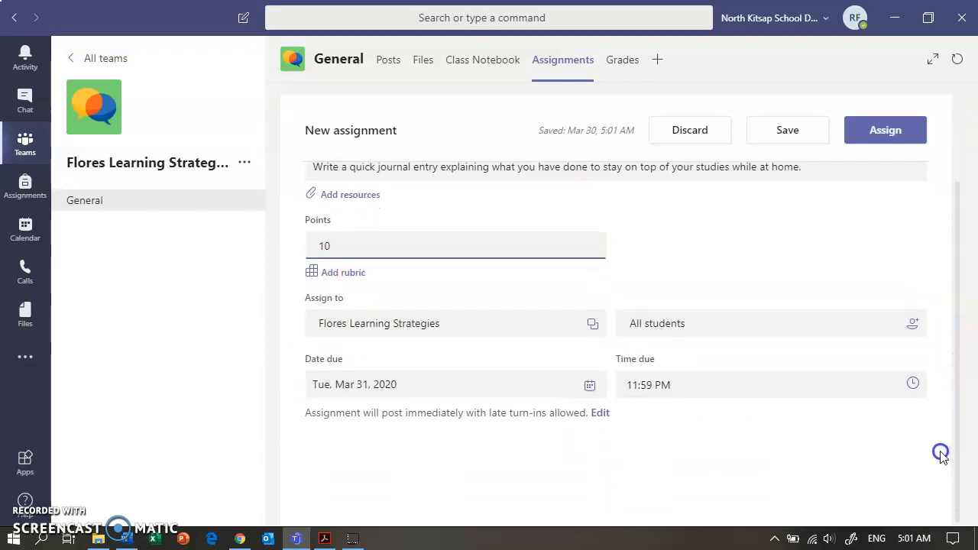
pyautogui.click(592, 324)
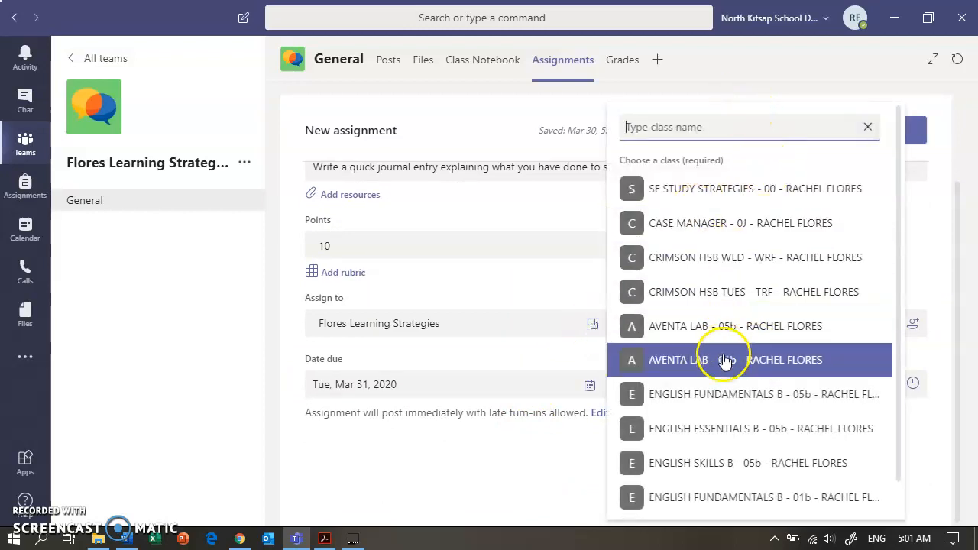
pyautogui.scroll(-2, 899, 359)
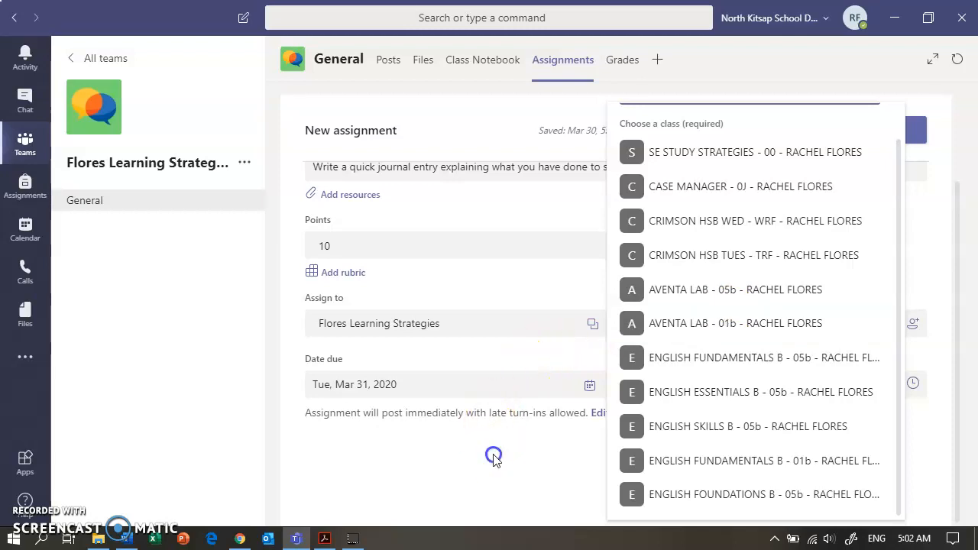
pyautogui.click(494, 453)
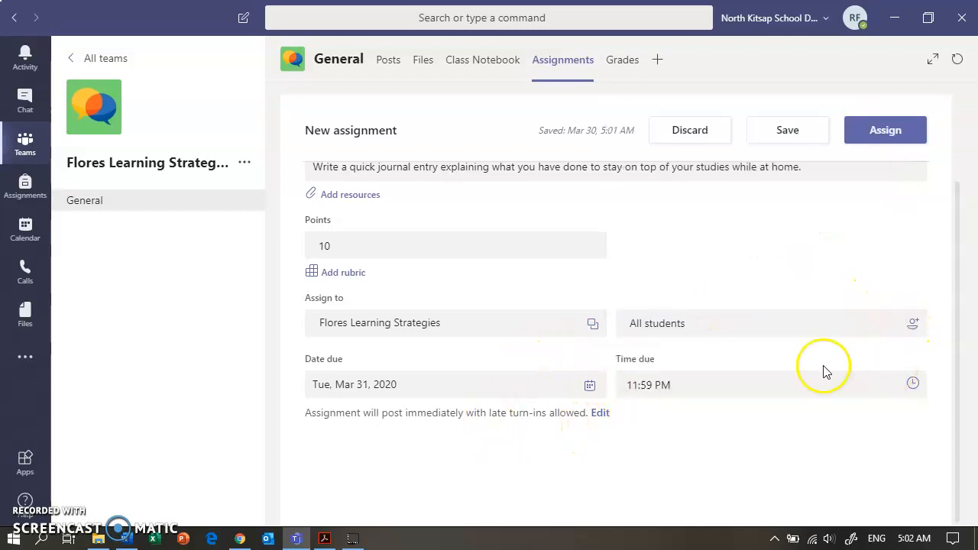
# Set the due date to Fri, Apr 10, 2020 and assign the Journal assignment
pyautogui.click(588, 385)
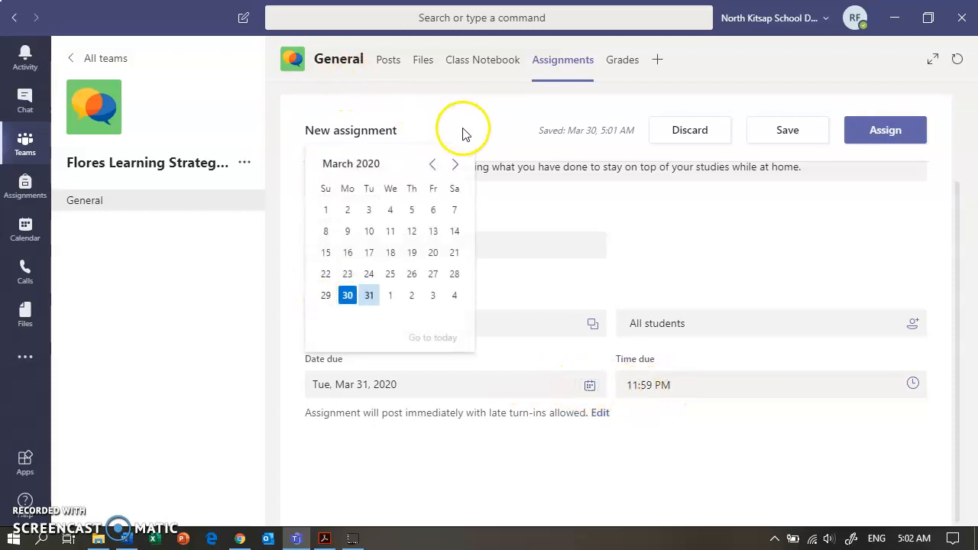
pyautogui.click(456, 165)
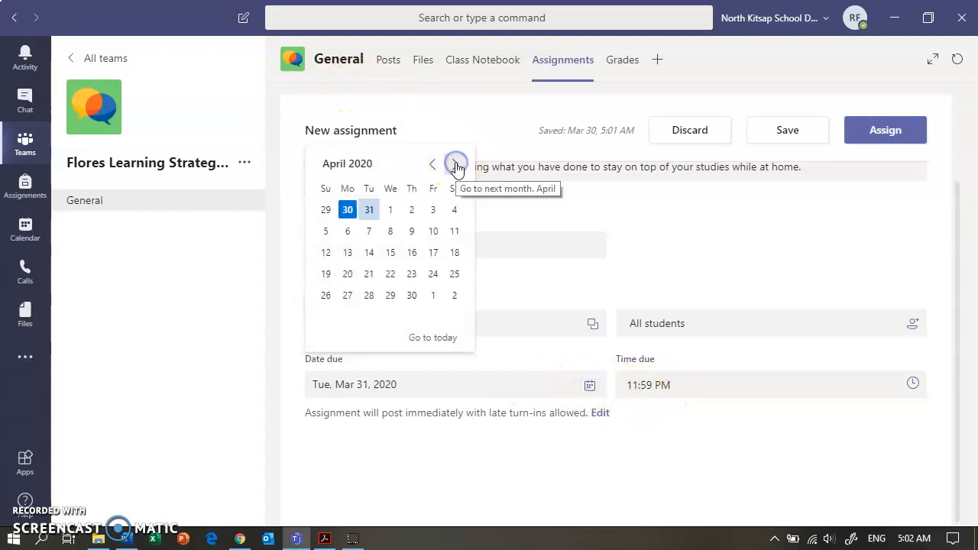
pyautogui.click(433, 232)
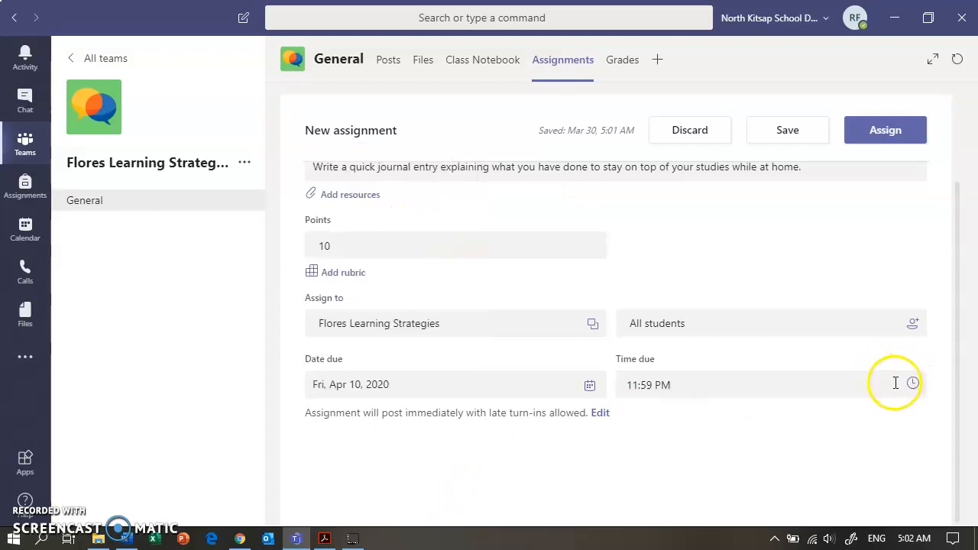
pyautogui.click(879, 133)
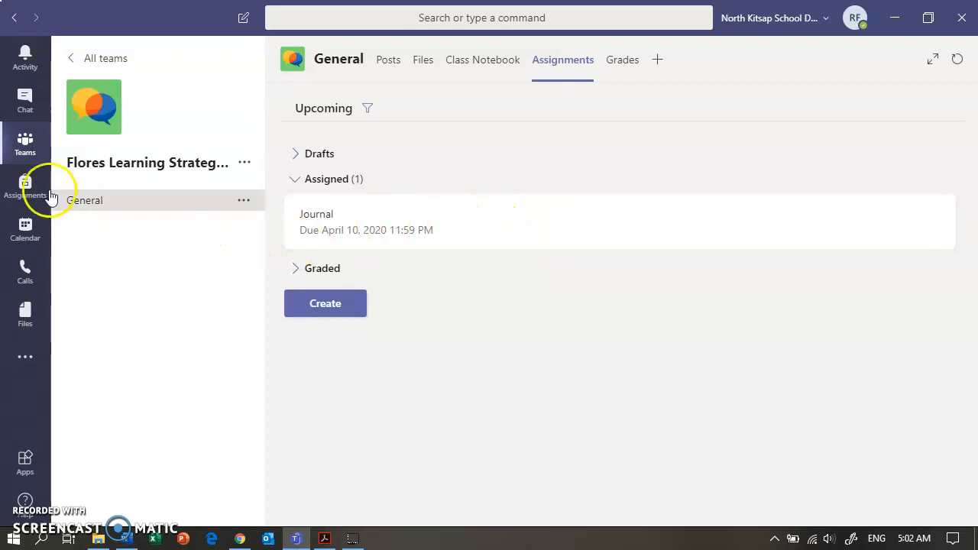
# Open the General channel's posts and view the Journal assignment from its card
pyautogui.click(26, 186)
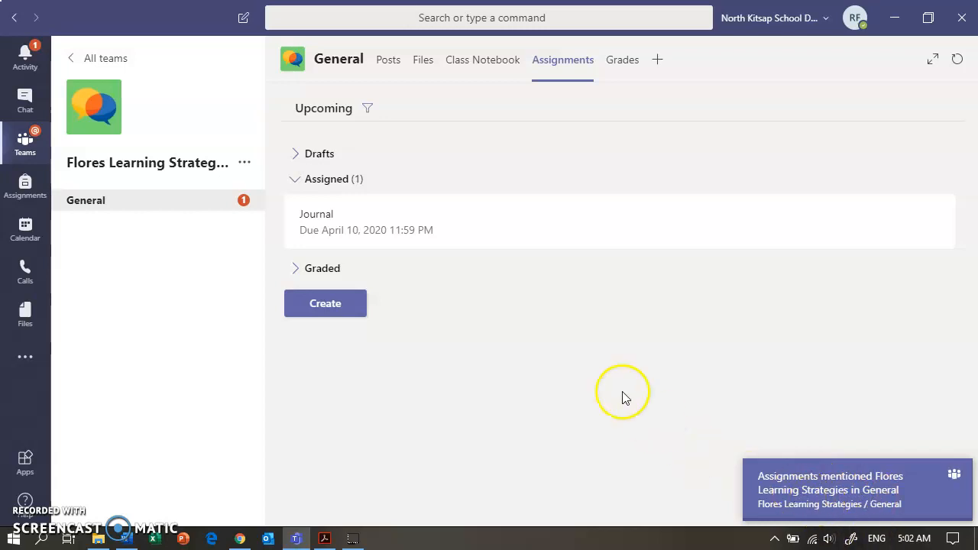
pyautogui.click(244, 205)
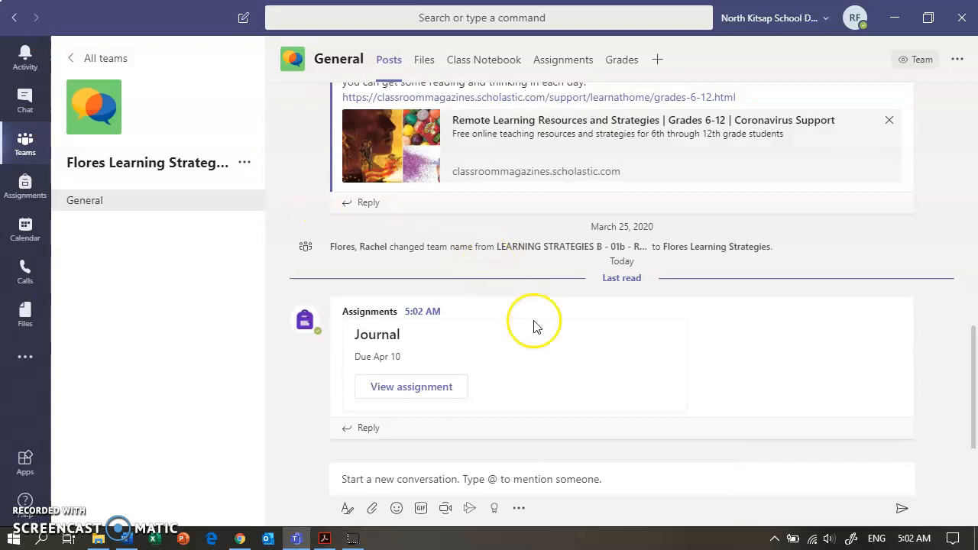
pyautogui.click(407, 389)
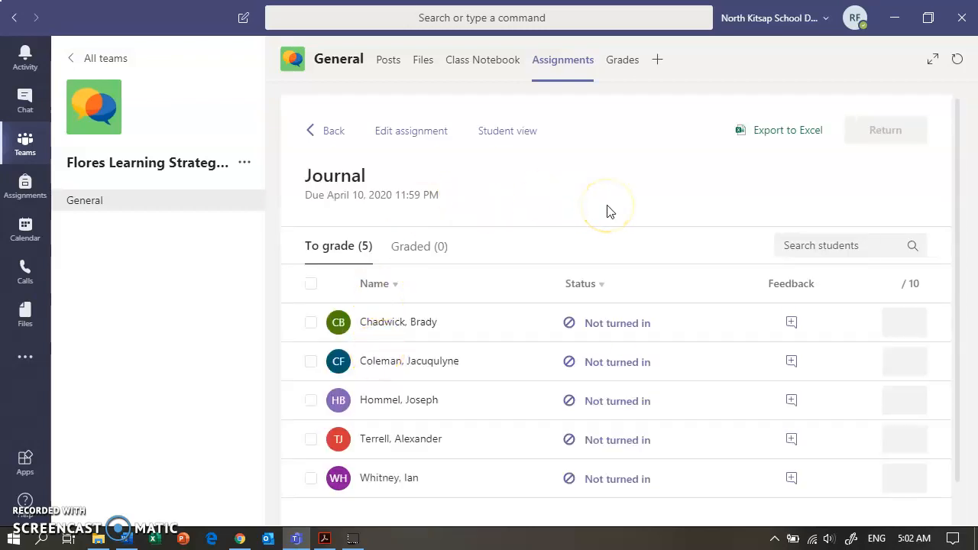
# Preview the Journal assignment in student view, then go back to its grading list
pyautogui.moveTo(955, 212); pyautogui.dragTo(961, 276)
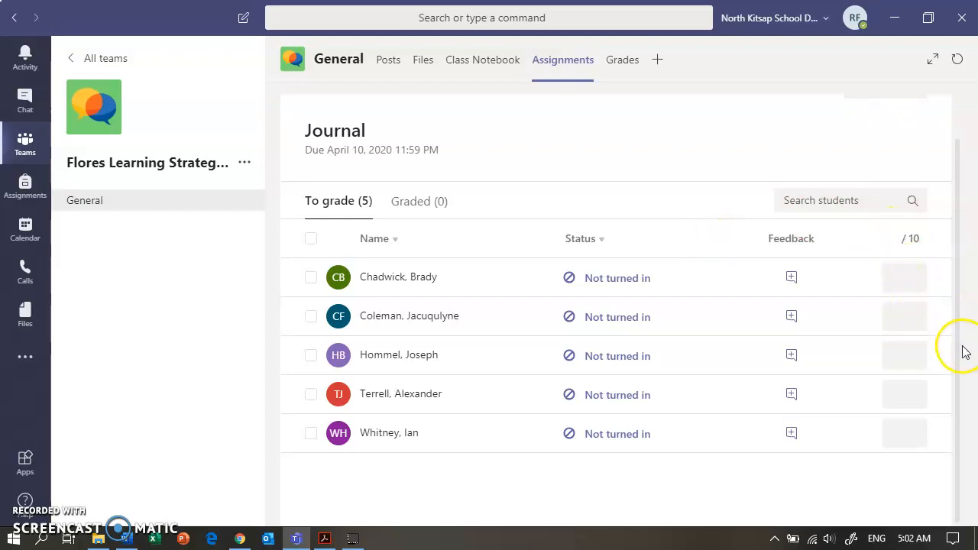
pyautogui.moveTo(962, 373); pyautogui.dragTo(956, 275)
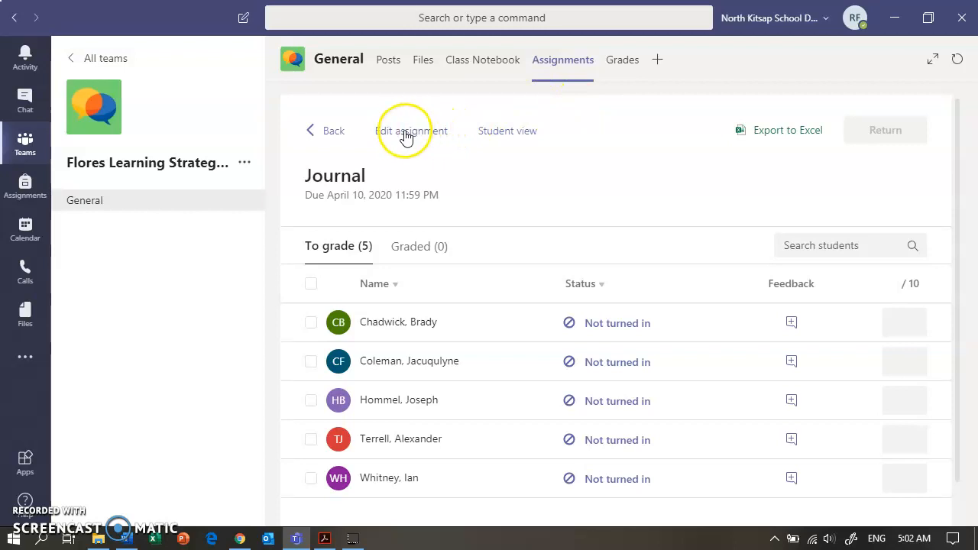
pyautogui.click(508, 131)
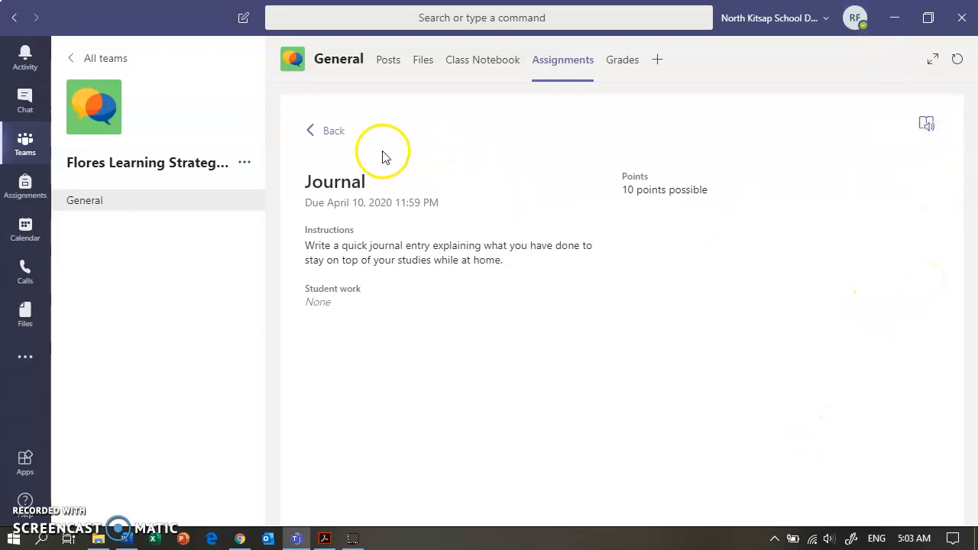
pyautogui.click(311, 132)
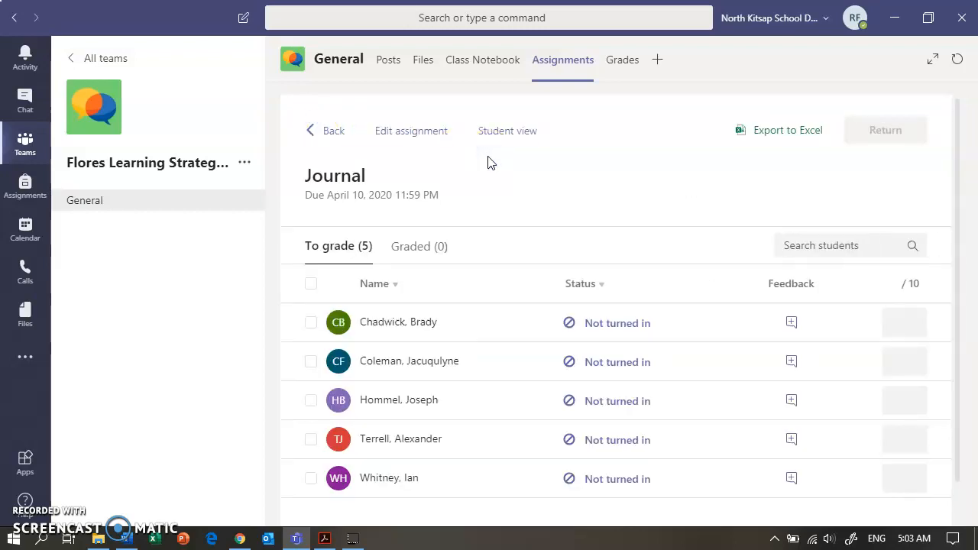
pyautogui.moveTo(955, 200); pyautogui.dragTo(966, 306)
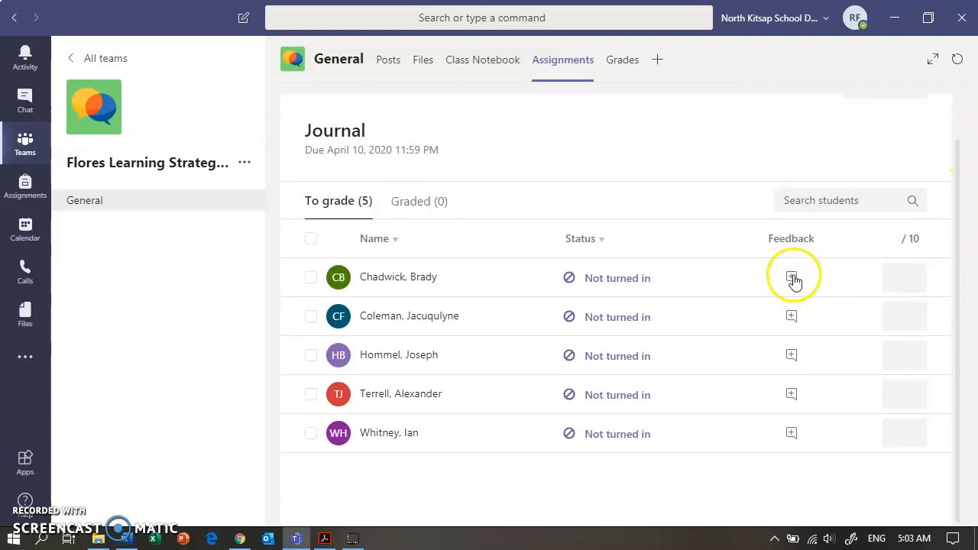